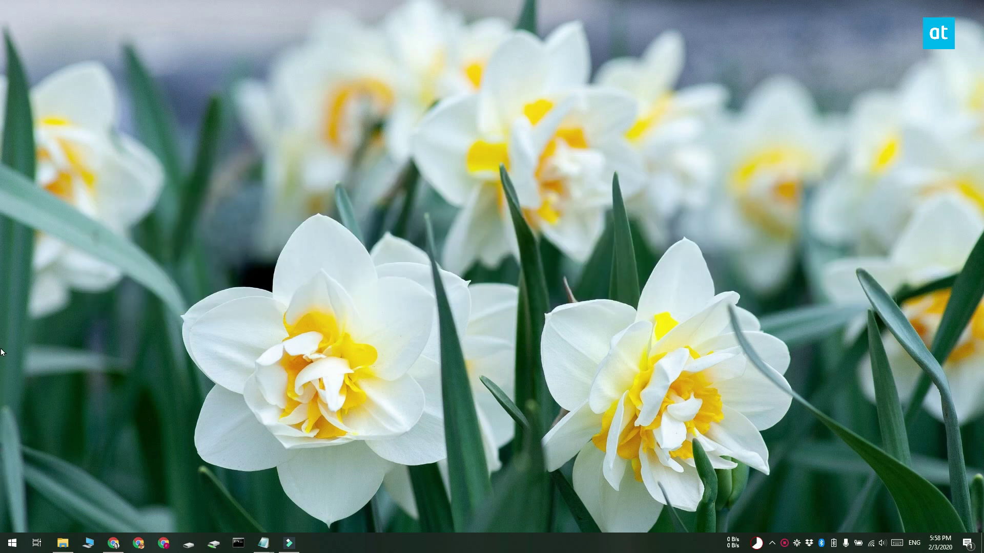
# - Test the volume-down and play keys to see how volume currently changes
pyautogui.press('XF86AudioLowerVolume')
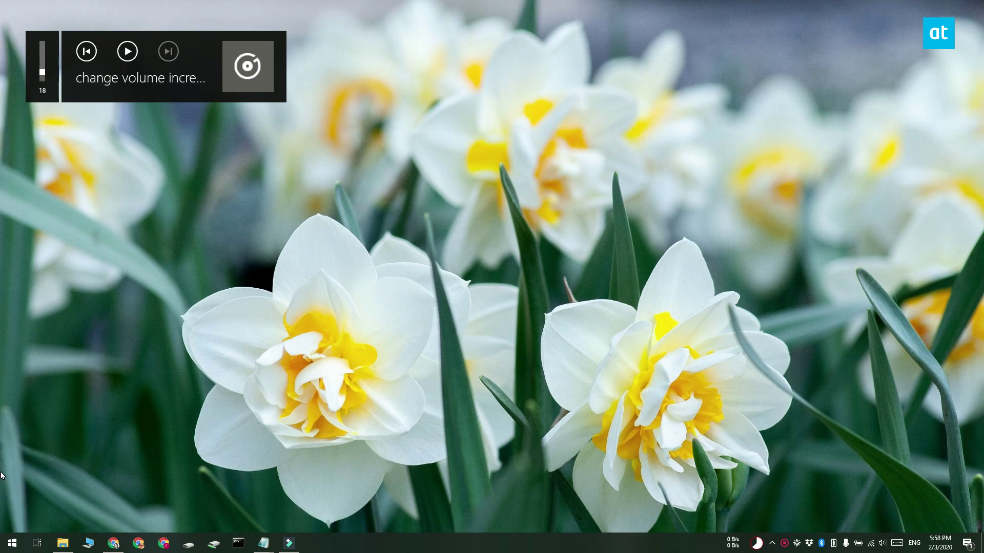
pyautogui.press('XF86AudioPlay')
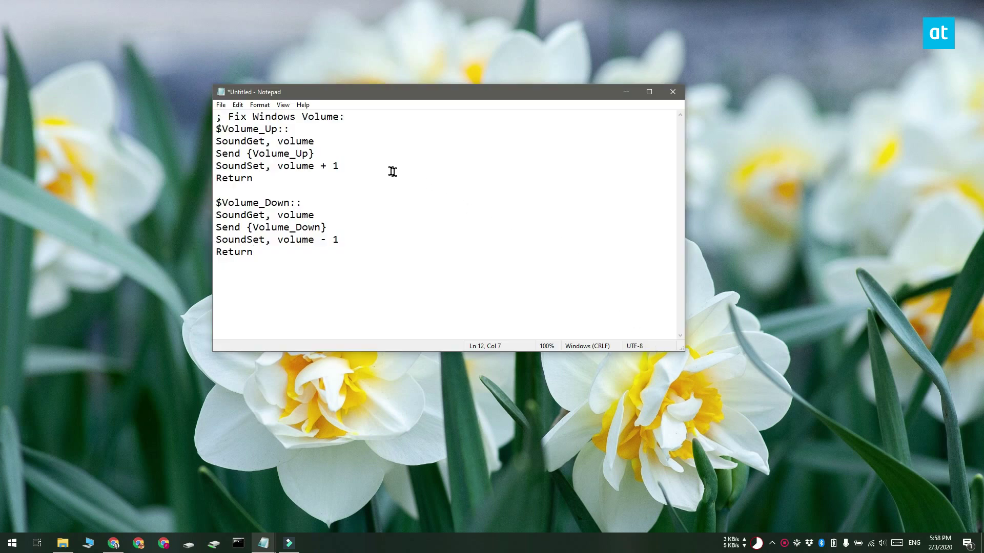
# - Change line 5's volume-up step from + 1 to + 10
pyautogui.click(356, 166)
pyautogui.keyDown('shift'); pyautogui.click(216, 166); pyautogui.keyUp('shift')
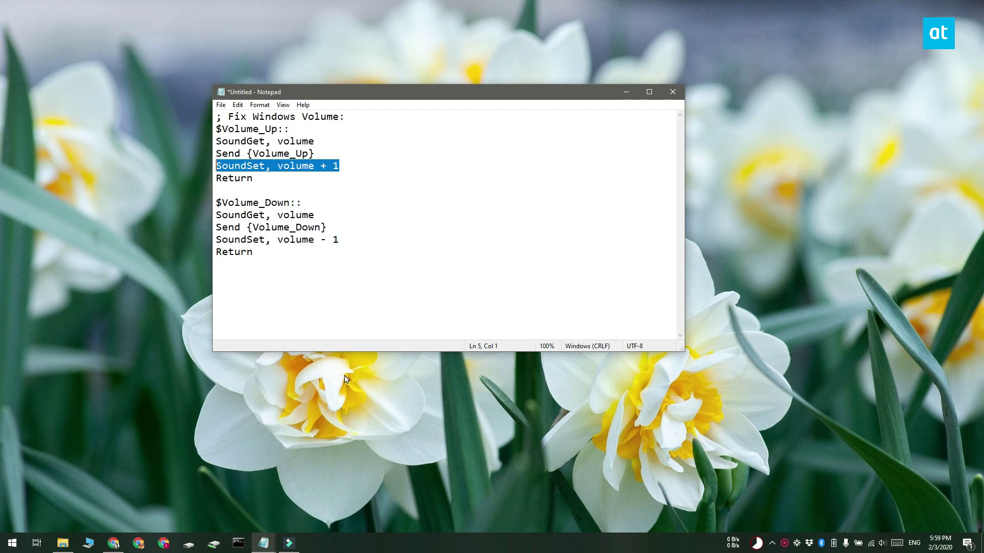
pyautogui.click(344, 165)
pyautogui.write('0')
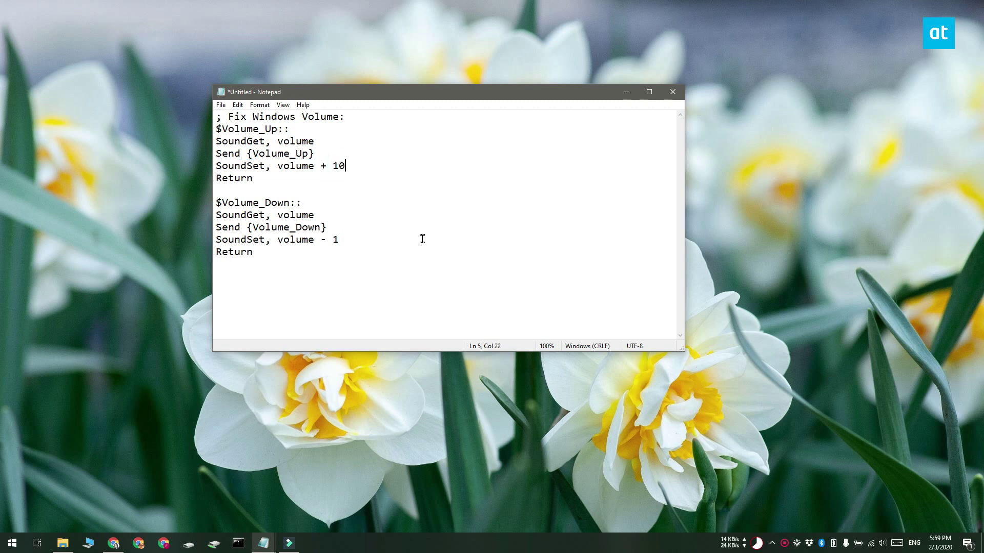
# - Change line 11's volume-down step from - 1 to - 10
pyautogui.click(422, 240)
pyautogui.press('Down')
pyautogui.hotkey('shift', 'Up')
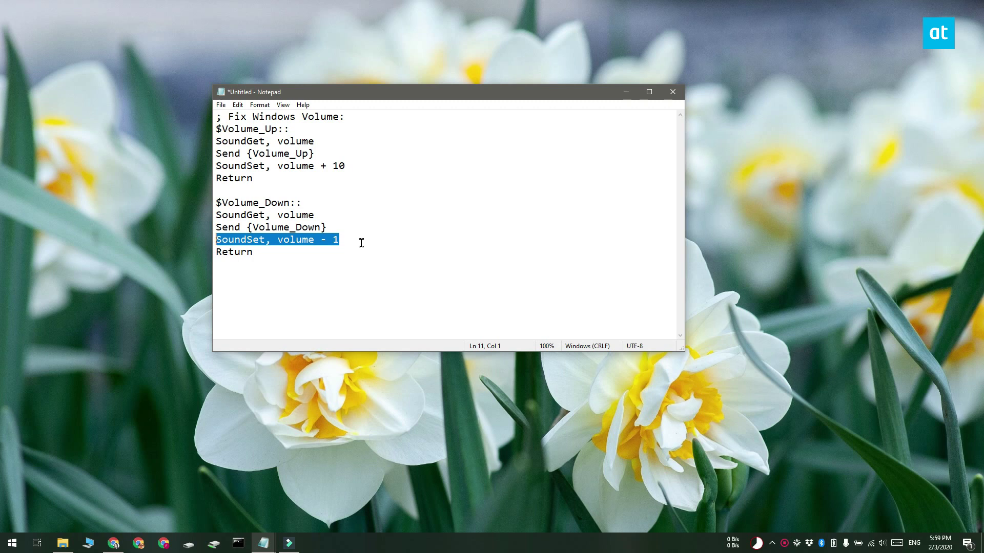
pyautogui.press('Right')
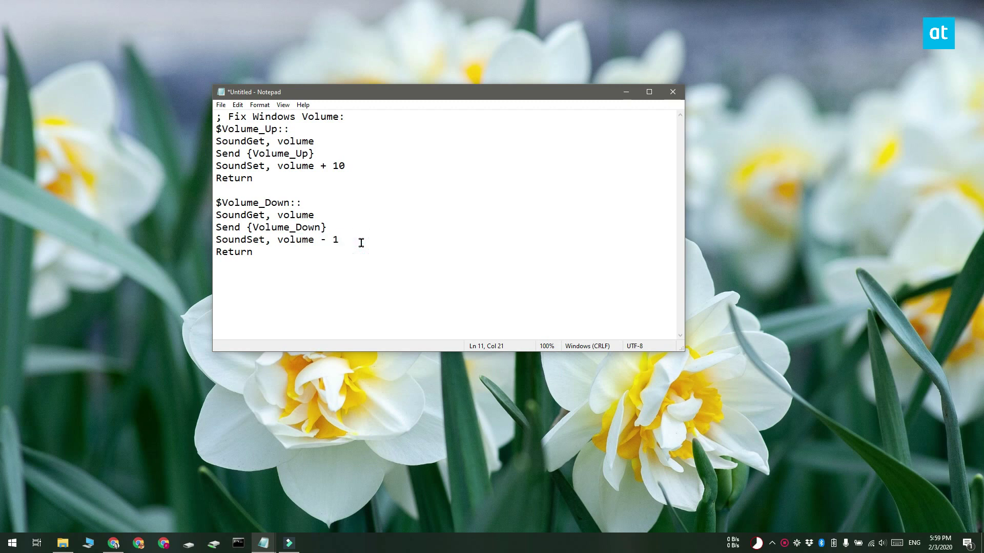
pyautogui.write('0')
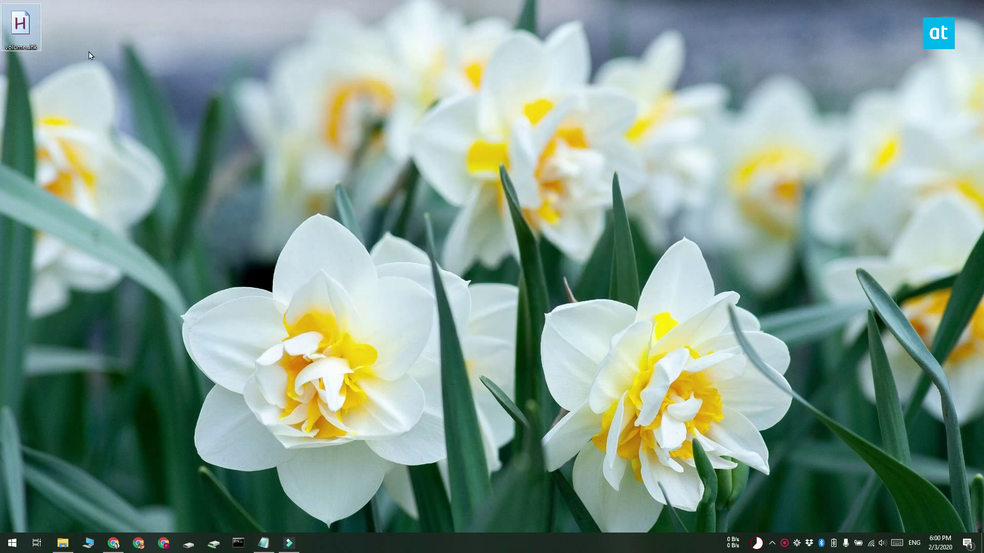
# - Run volume.ahk from the desktop and try the volume keys
pyautogui.doubleClick(21, 25)
pyautogui.press('XF86AudioLowerVolume')
pyautogui.press('XF86AudioRaiseVolume')
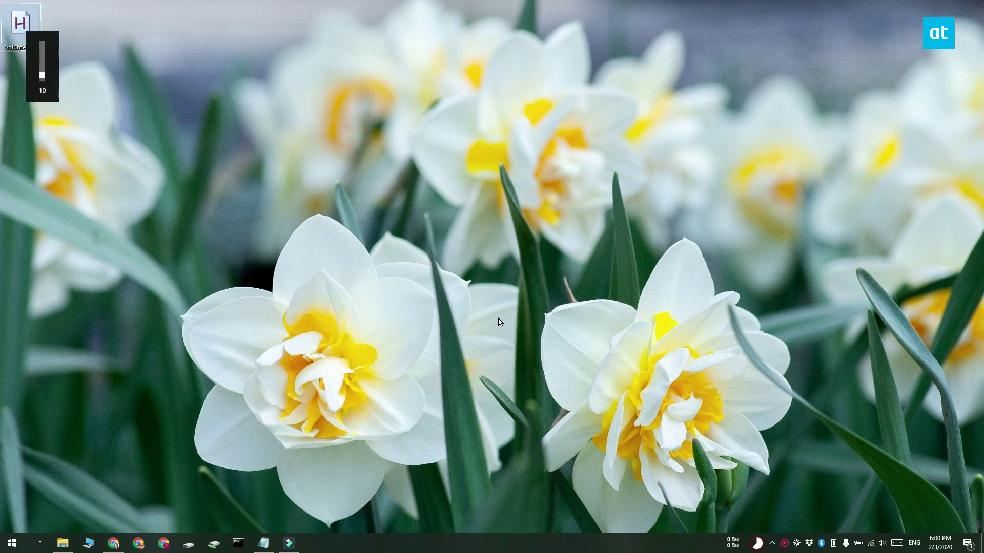
# - Raise and lower the volume in steps of 10, ending at 50
pyautogui.press('XF86AudioRaiseVolume')
pyautogui.press('XF86AudioRaiseVolume')
pyautogui.press('XF86AudioRaiseVolume')
pyautogui.press('XF86AudioLowerVolume')
pyautogui.press('XF86AudioLowerVolume')
pyautogui.press('XF86AudioLowerVolume')
pyautogui.press('XF86AudioLowerVolume')
pyautogui.press('XF86AudioRaiseVolume')
pyautogui.press('XF86AudioRaiseVolume')
pyautogui.press('XF86AudioRaiseVolume')
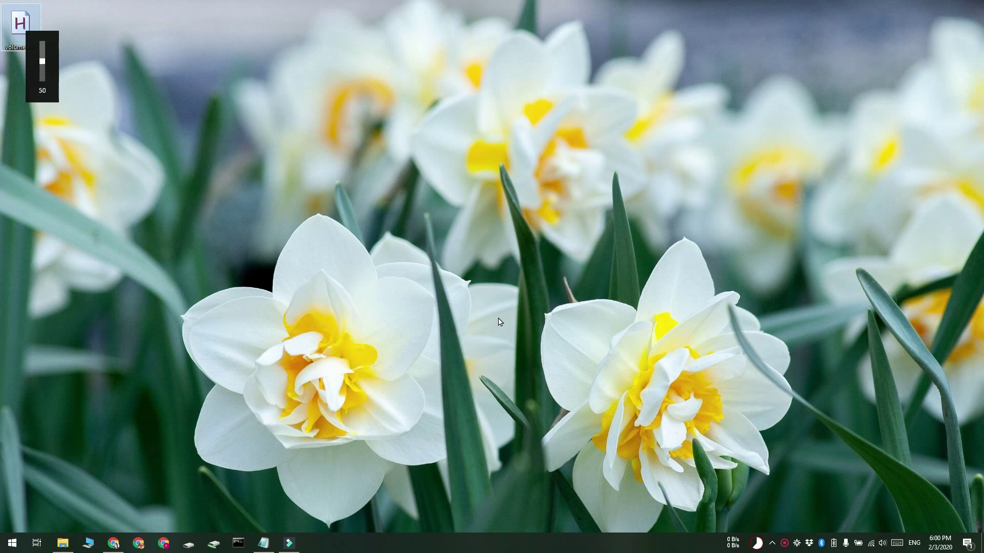
pyautogui.press('XF86AudioRaiseVolume')
pyautogui.press('XF86AudioRaiseVolume')
pyautogui.press('XF86AudioRaiseVolume')
pyautogui.press('XF86AudioRaiseVolume')
pyautogui.press('XF86AudioRaiseVolume')
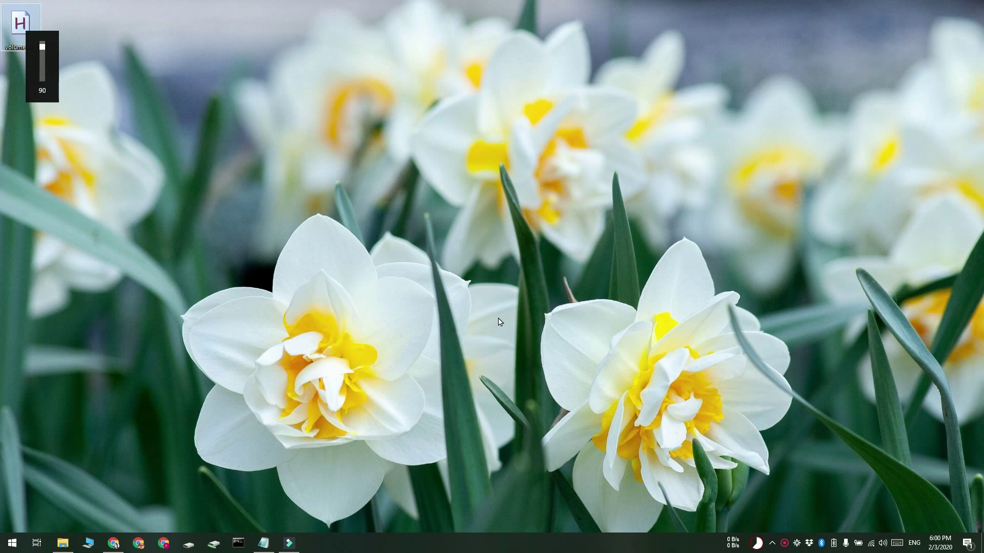